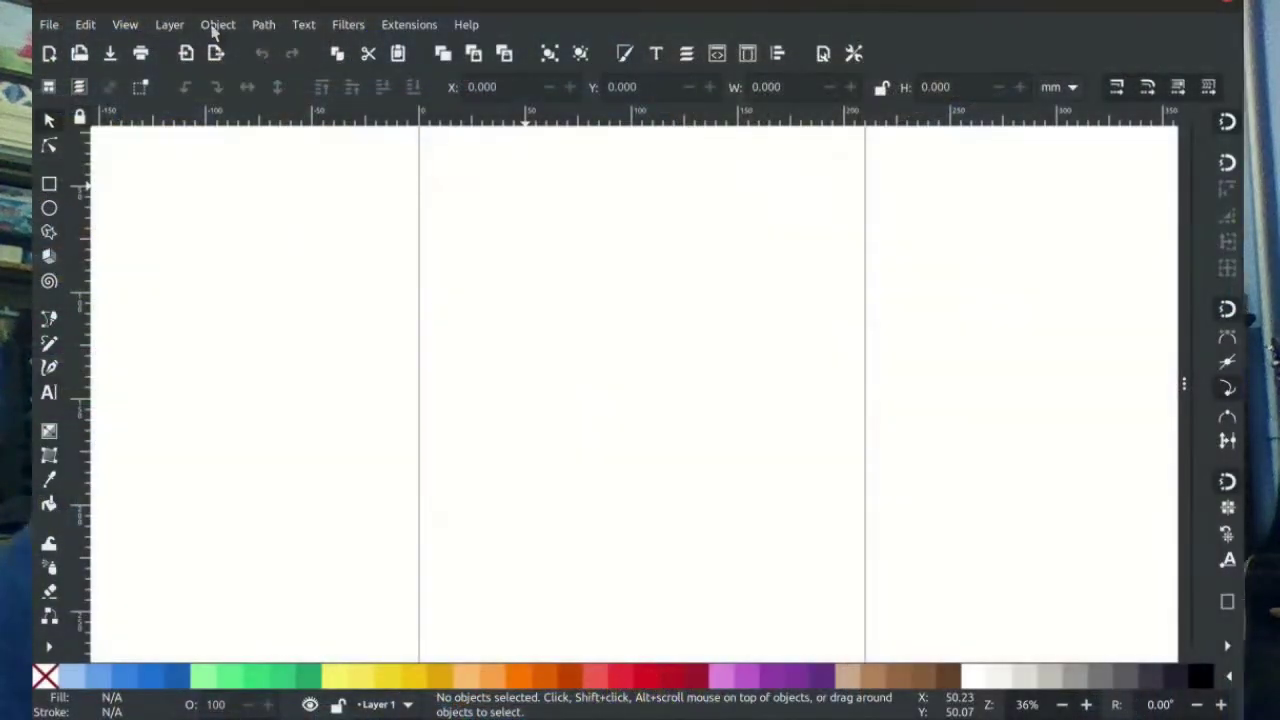
# - Show the Layers and Objects and Object Properties panels, docking Object Properties on the left, and select Layer 1
pyautogui.click(216, 25)
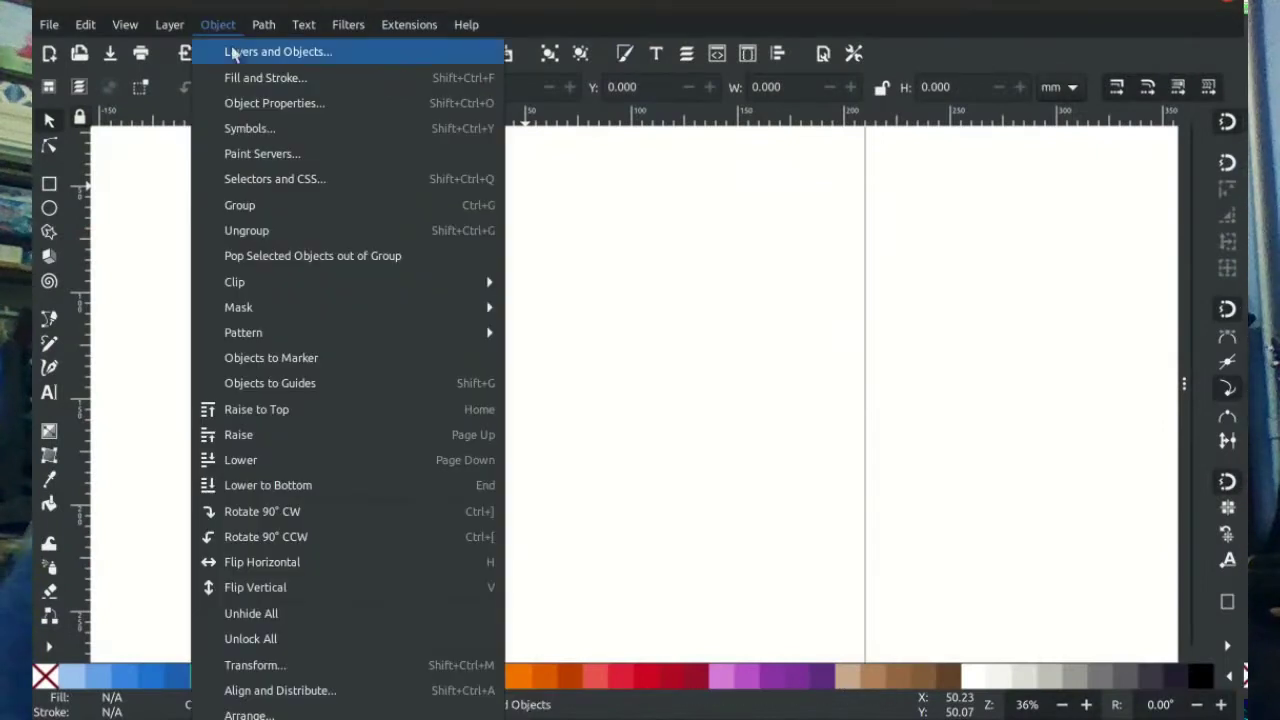
pyautogui.click(234, 49)
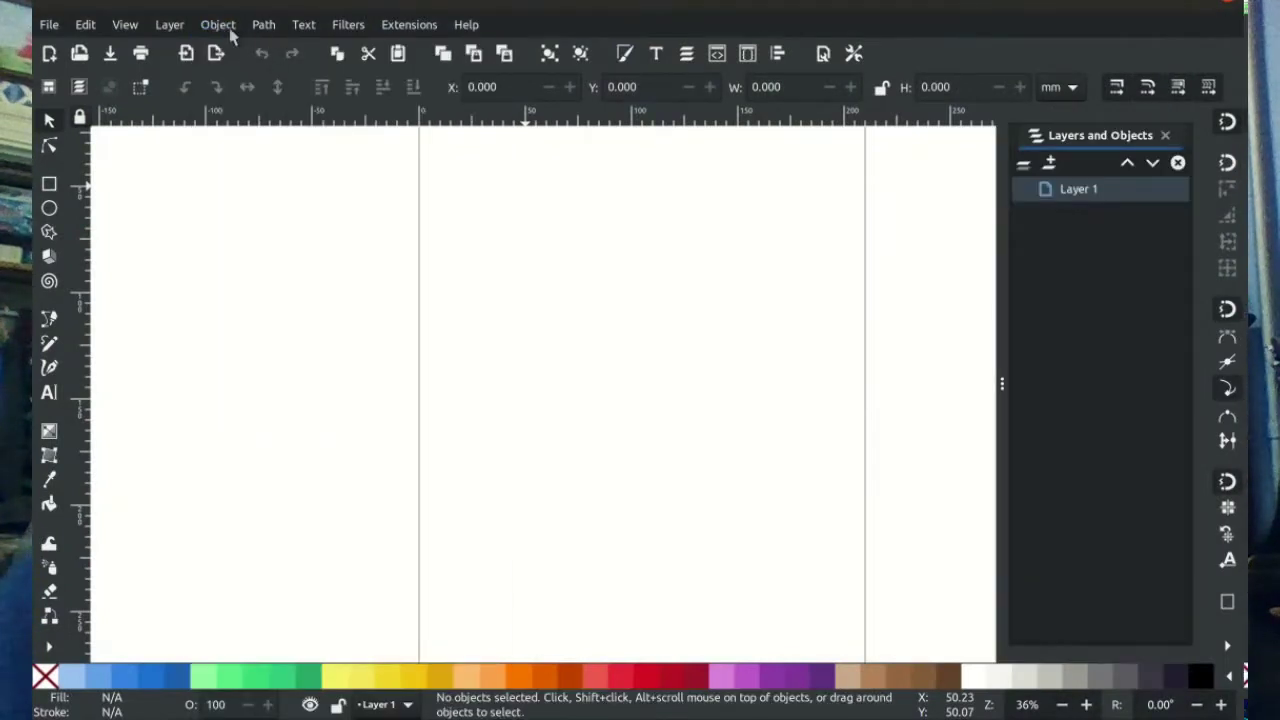
pyautogui.click(220, 25)
pyautogui.click(272, 101)
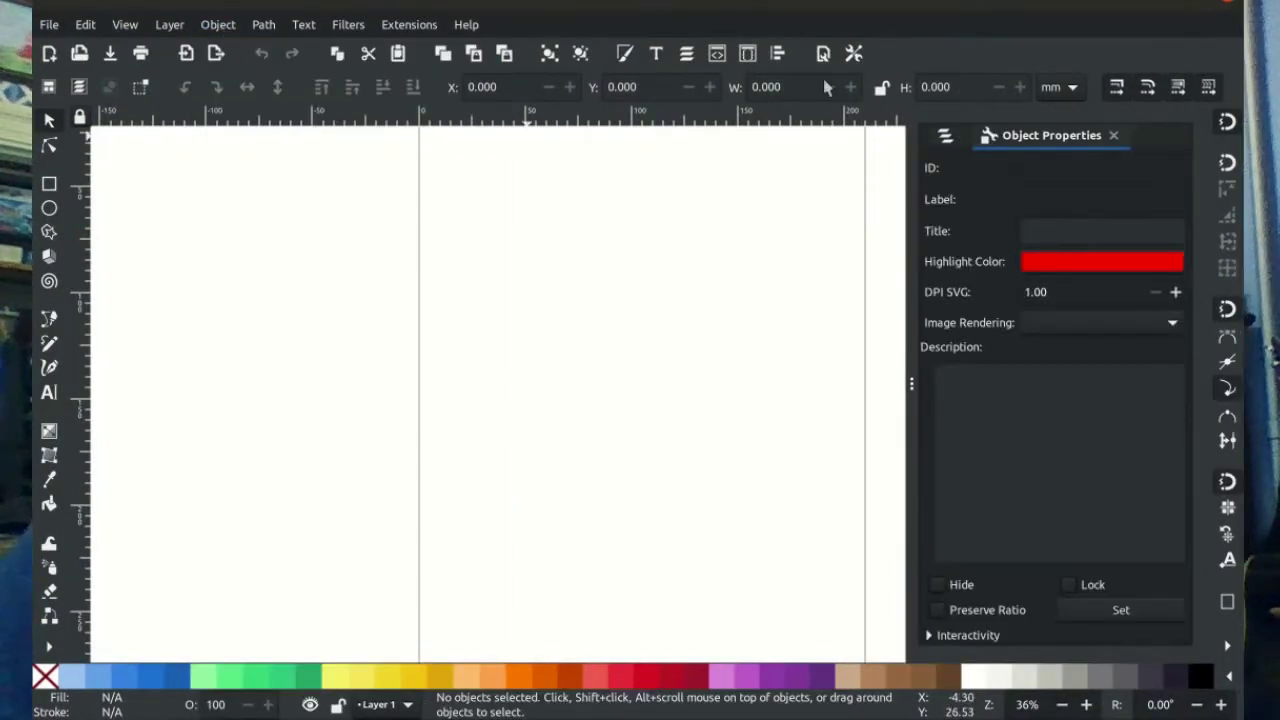
pyautogui.moveTo(1025, 136); pyautogui.dragTo(80, 204)
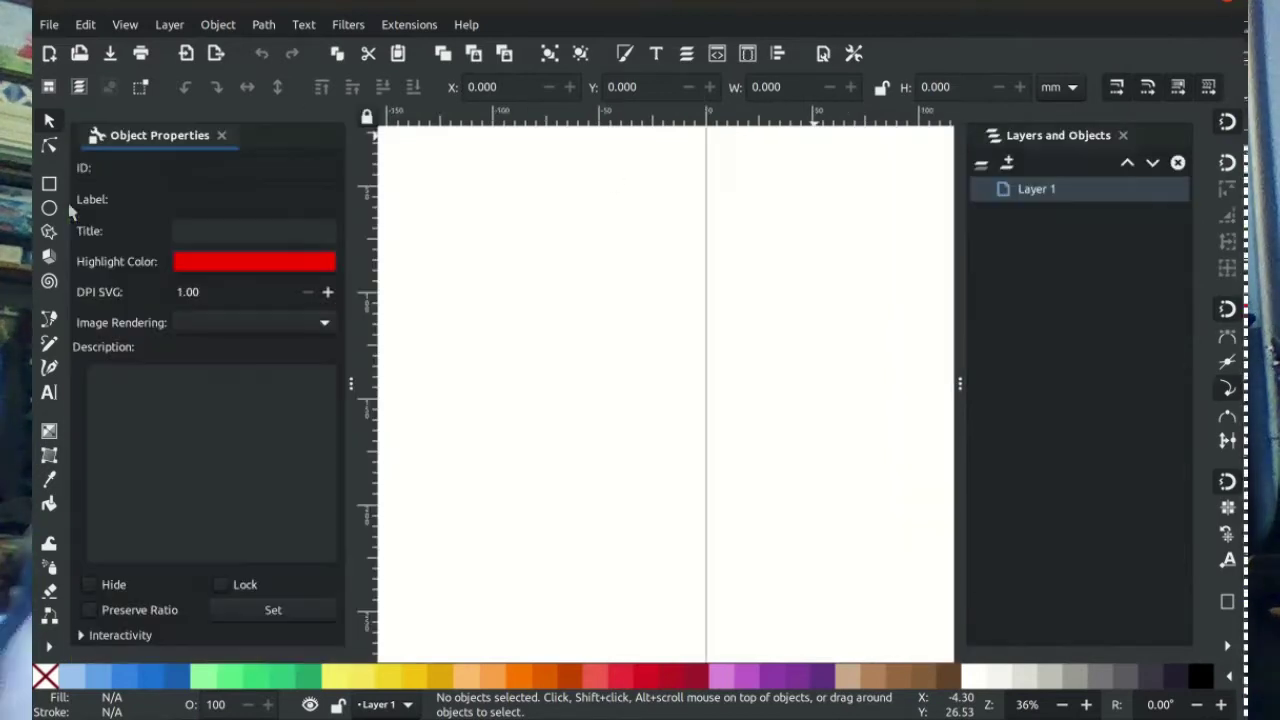
pyautogui.click(1063, 197)
# - Draw five rectangles across the page and raise rect65 to the top of Layer 1's stack
pyautogui.click(50, 184)
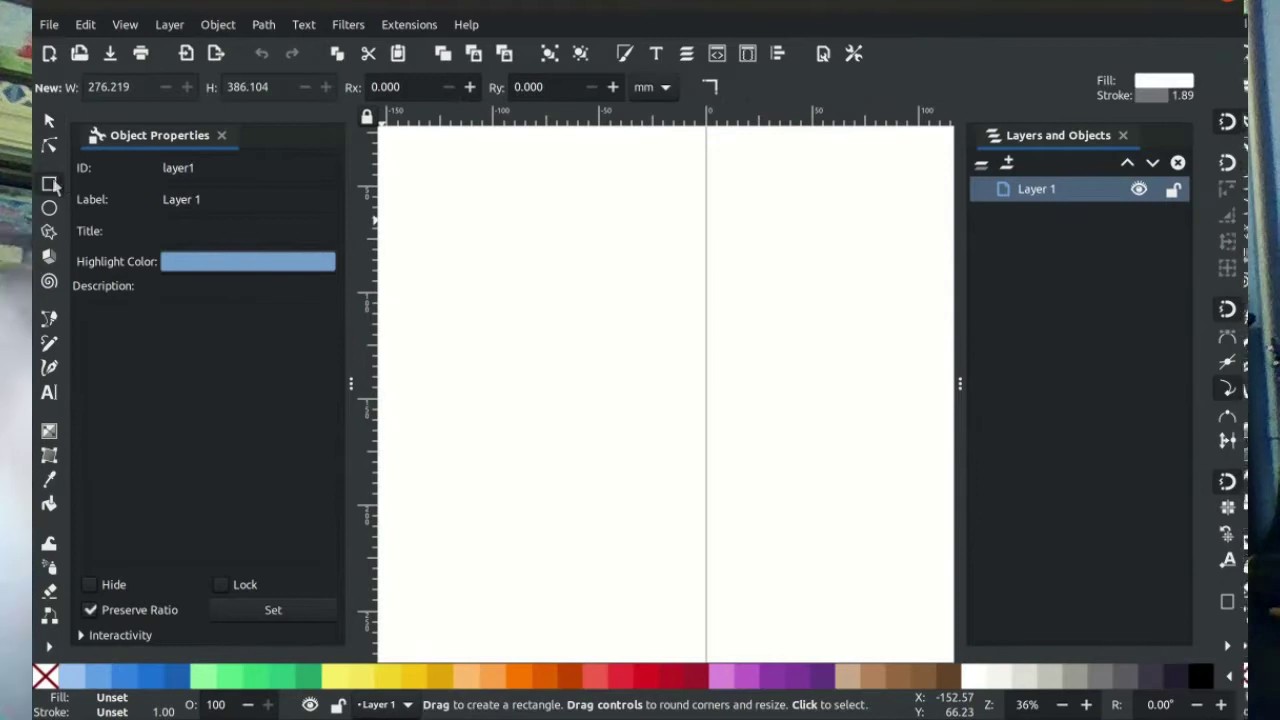
pyautogui.moveTo(535, 216); pyautogui.dragTo(685, 330)
pyautogui.moveTo(745, 287); pyautogui.dragTo(849, 406)
pyautogui.moveTo(543, 428); pyautogui.dragTo(736, 549)
pyautogui.moveTo(781, 470); pyautogui.dragTo(894, 549)
pyautogui.moveTo(620, 366); pyautogui.dragTo(744, 456)
pyautogui.click(1053, 264)
pyautogui.moveTo(1052, 239); pyautogui.dragTo(1050, 210)
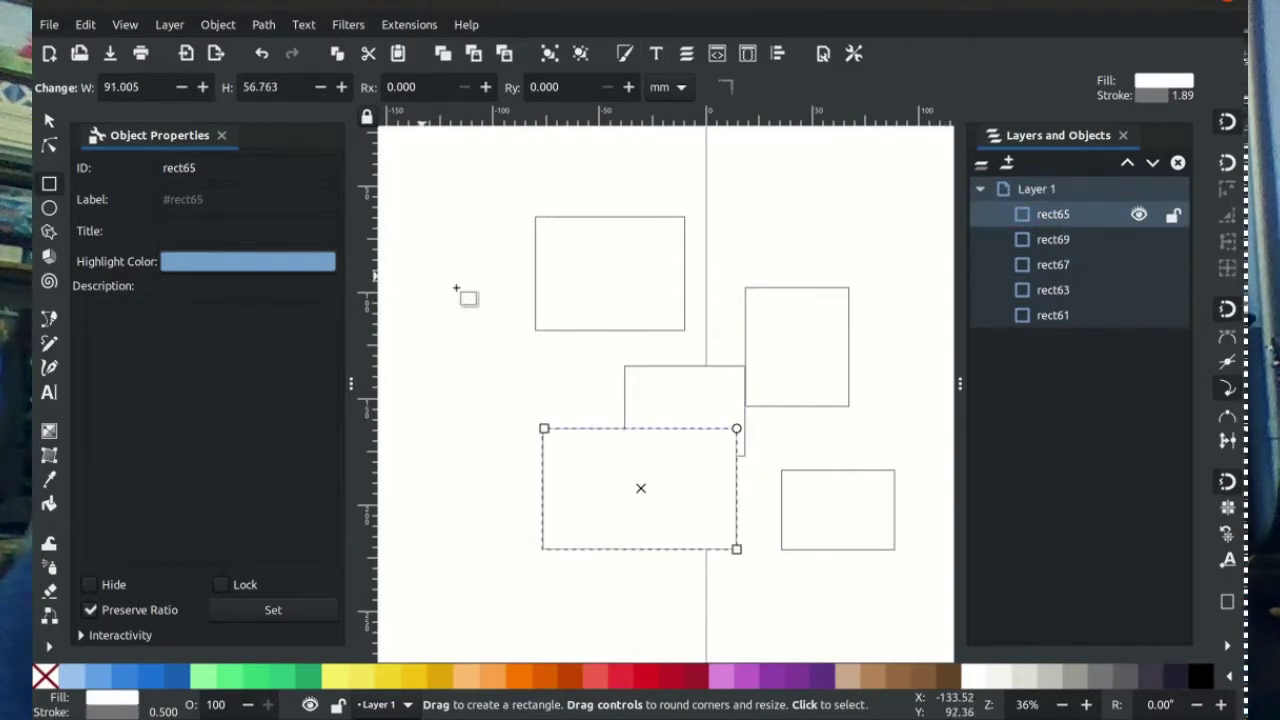
# - Give rect65 a green highlight colour (hue 120)
pyautogui.click(277, 263)
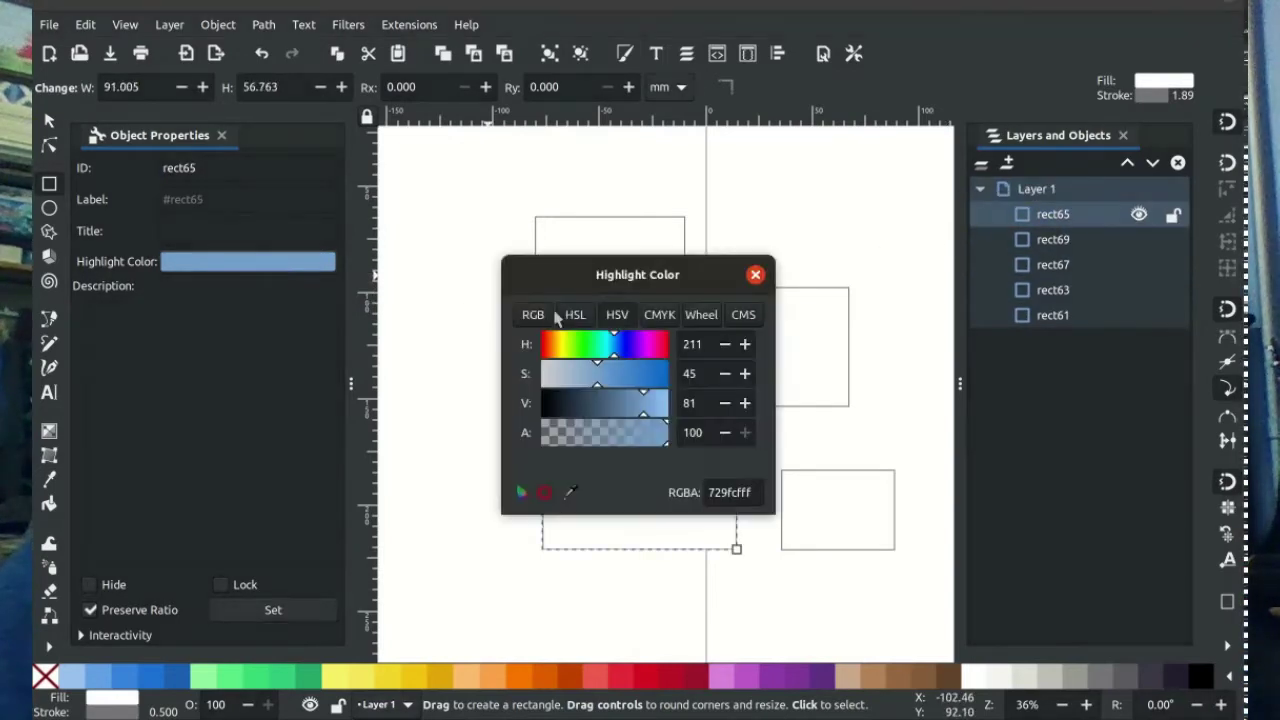
pyautogui.click(584, 356)
pyautogui.click(754, 275)
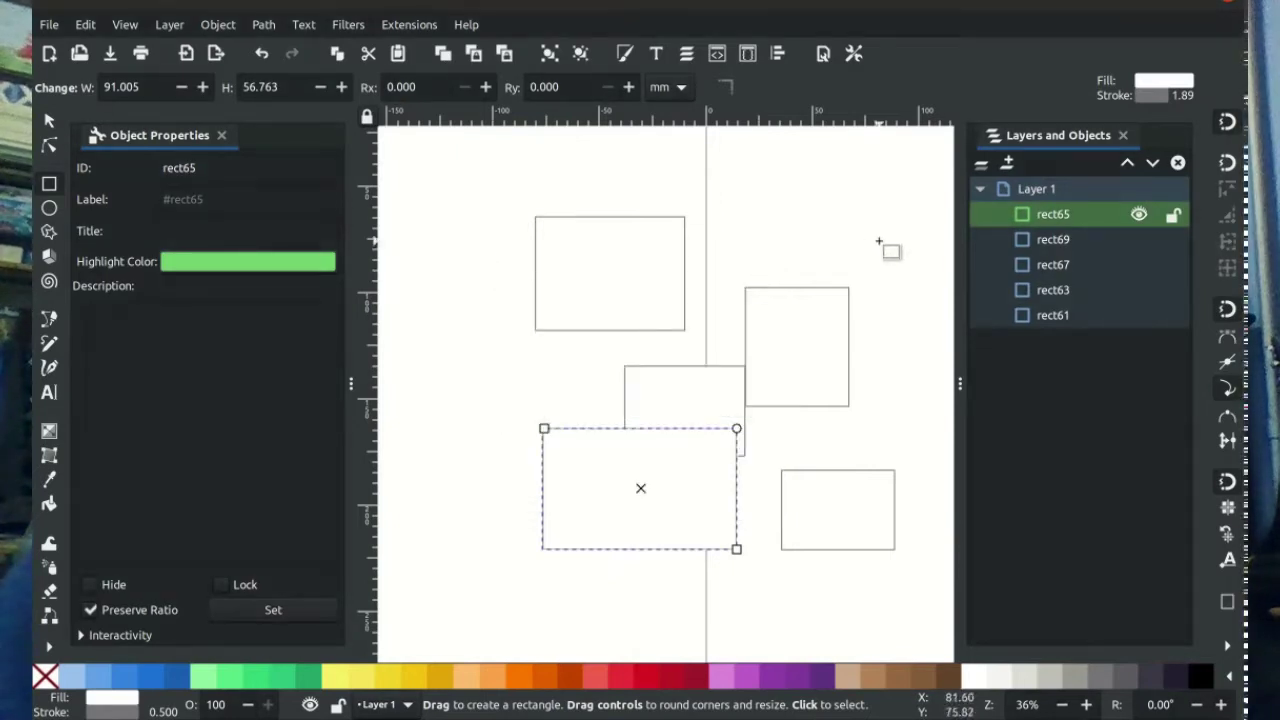
# - Set Layer 1's highlight colour to red (hue 0, cf7272ff)
pyautogui.click(1040, 190)
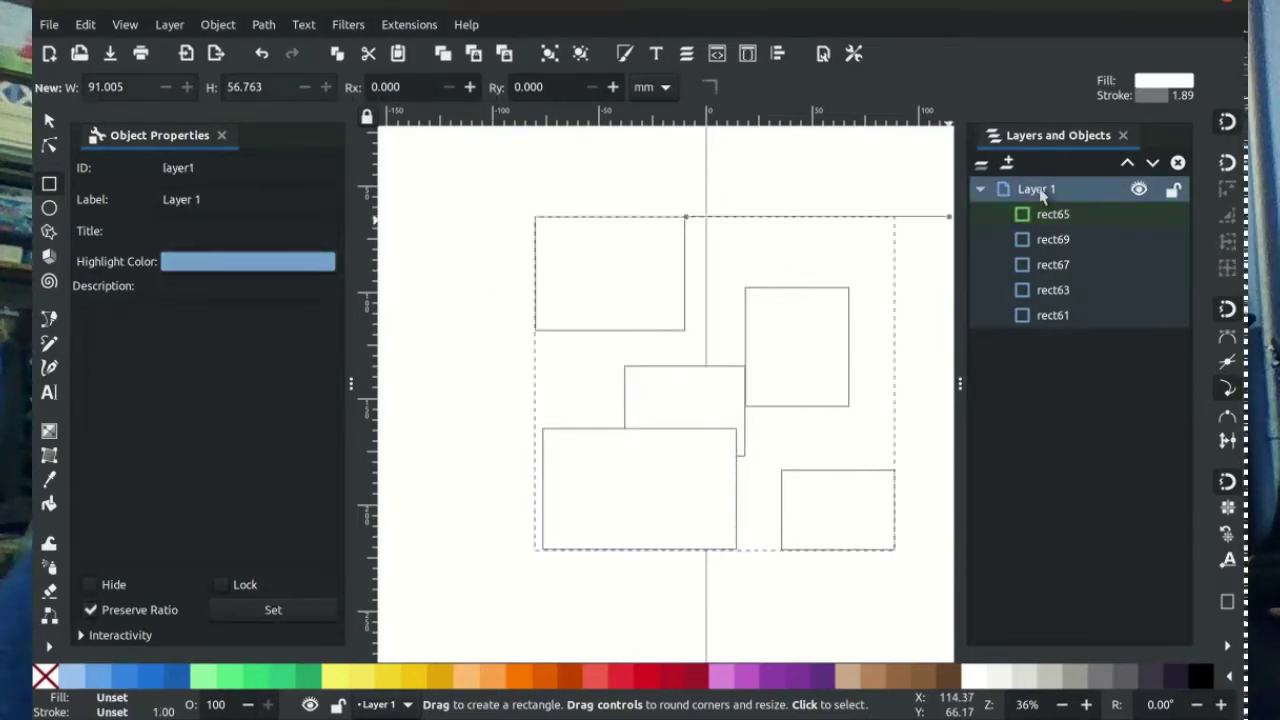
pyautogui.click(307, 263)
pyautogui.click(543, 344)
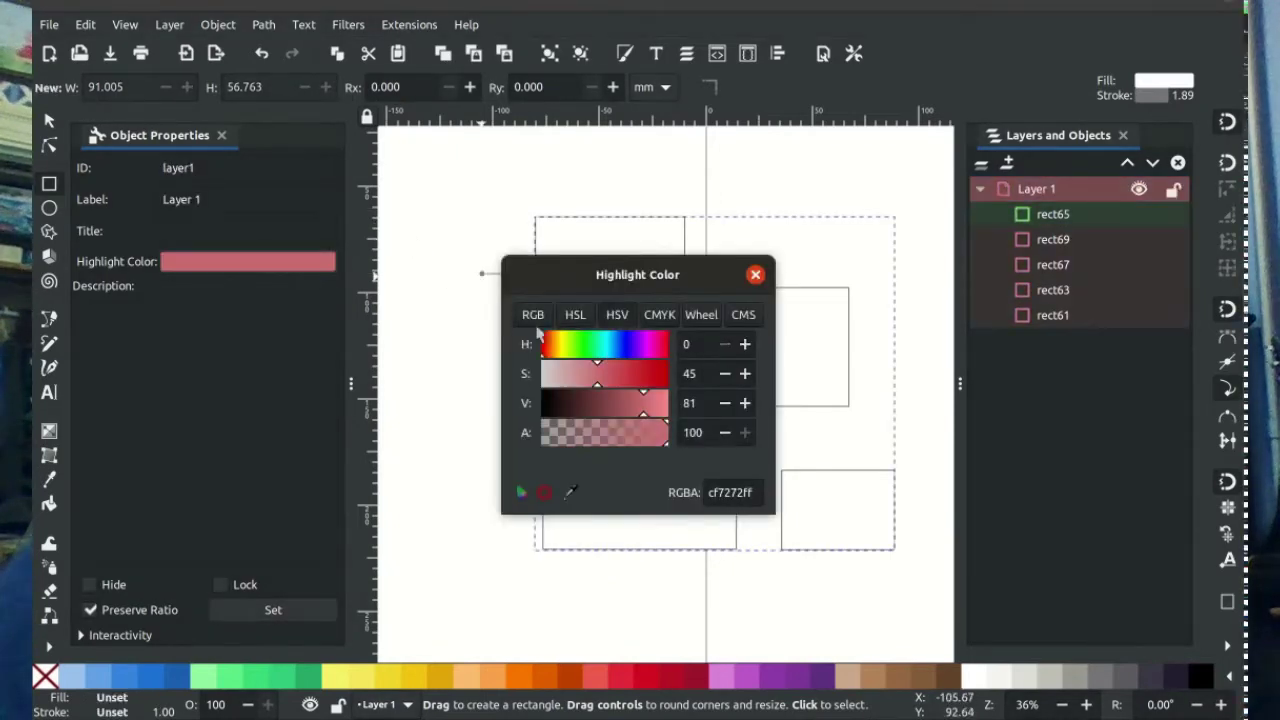
pyautogui.click(755, 274)
pyautogui.click(1058, 244)
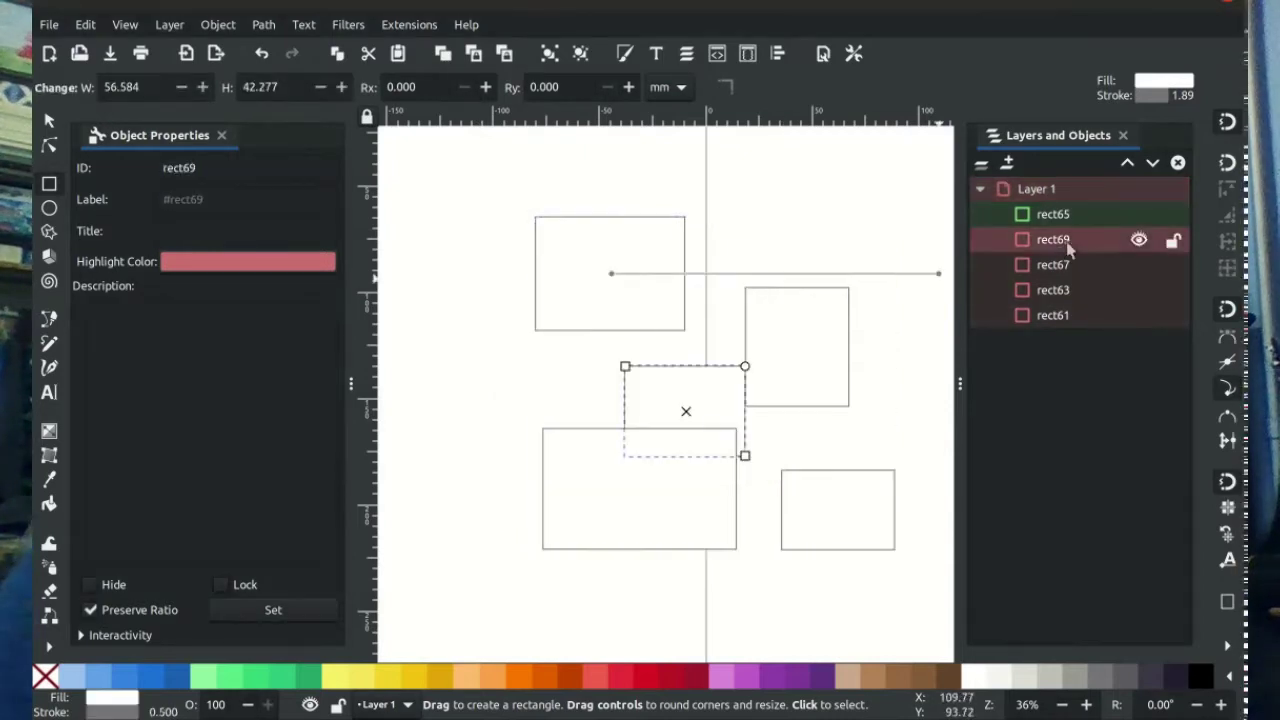
# - Hide rect69, rect63 and rect67, then clear the selection with the Selector tool
pyautogui.click(1139, 242)
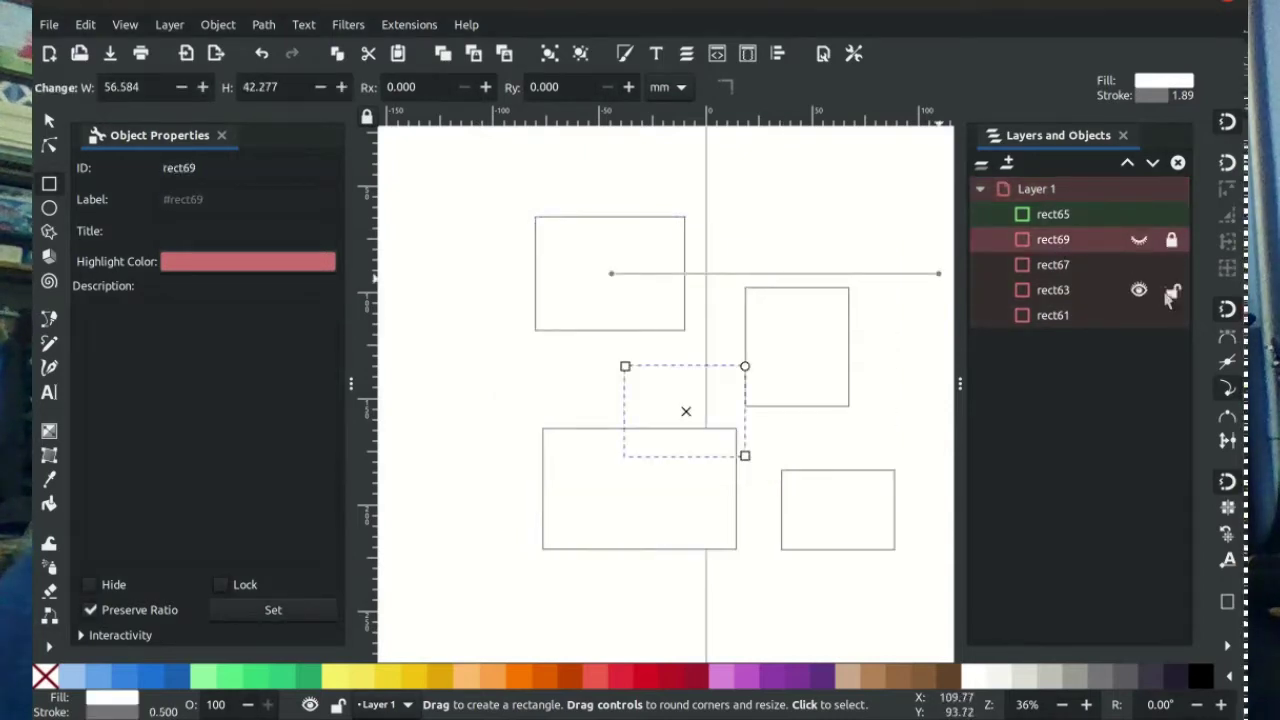
pyautogui.click(1139, 292)
pyautogui.click(1139, 265)
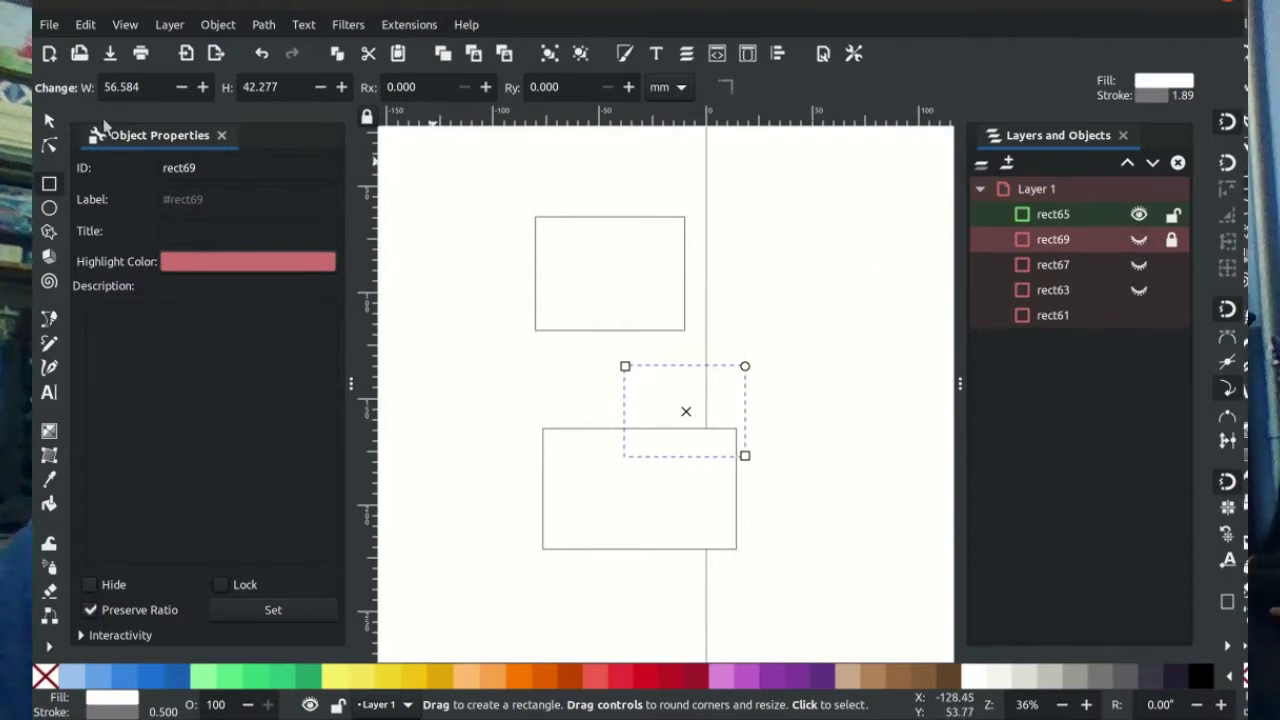
pyautogui.click(49, 120)
pyautogui.click(626, 346)
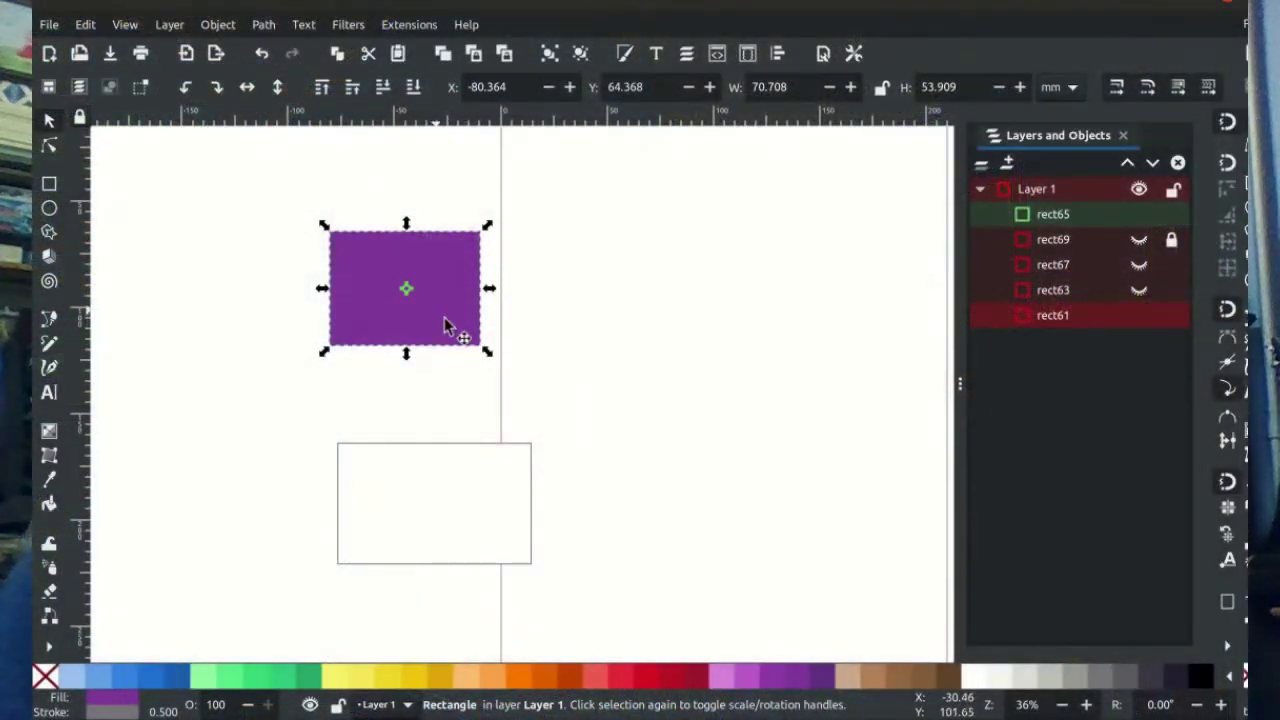
pyautogui.rightClick(435, 309)
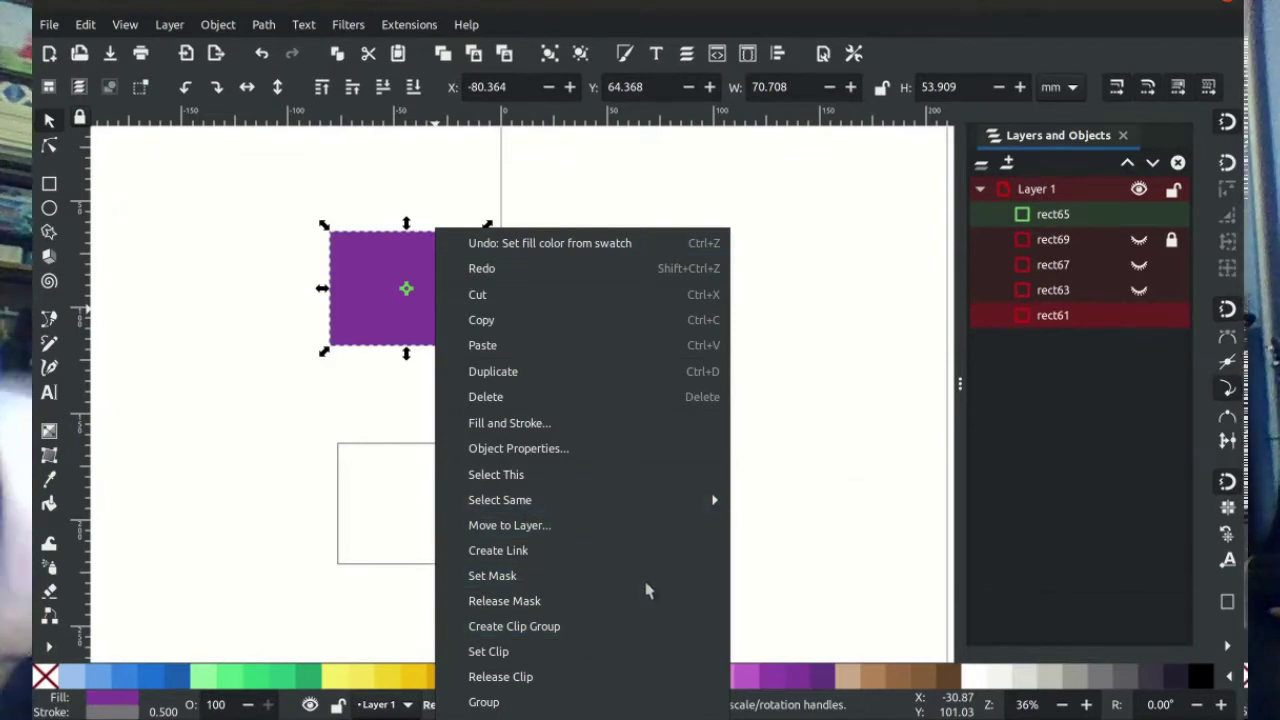
pyautogui.click(777, 586)
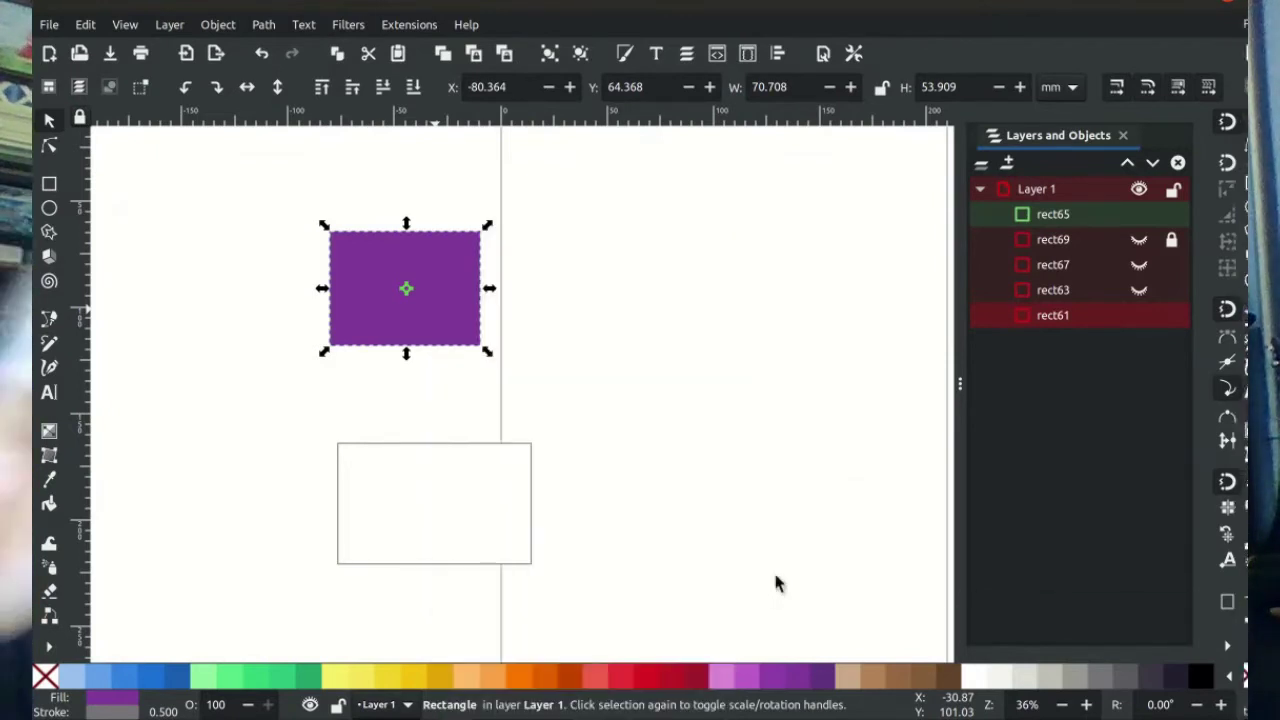
pyautogui.rightClick(1043, 222)
pyautogui.click(1043, 222)
pyautogui.click(1044, 223)
pyautogui.rightClick(1044, 224)
pyautogui.click(1038, 266)
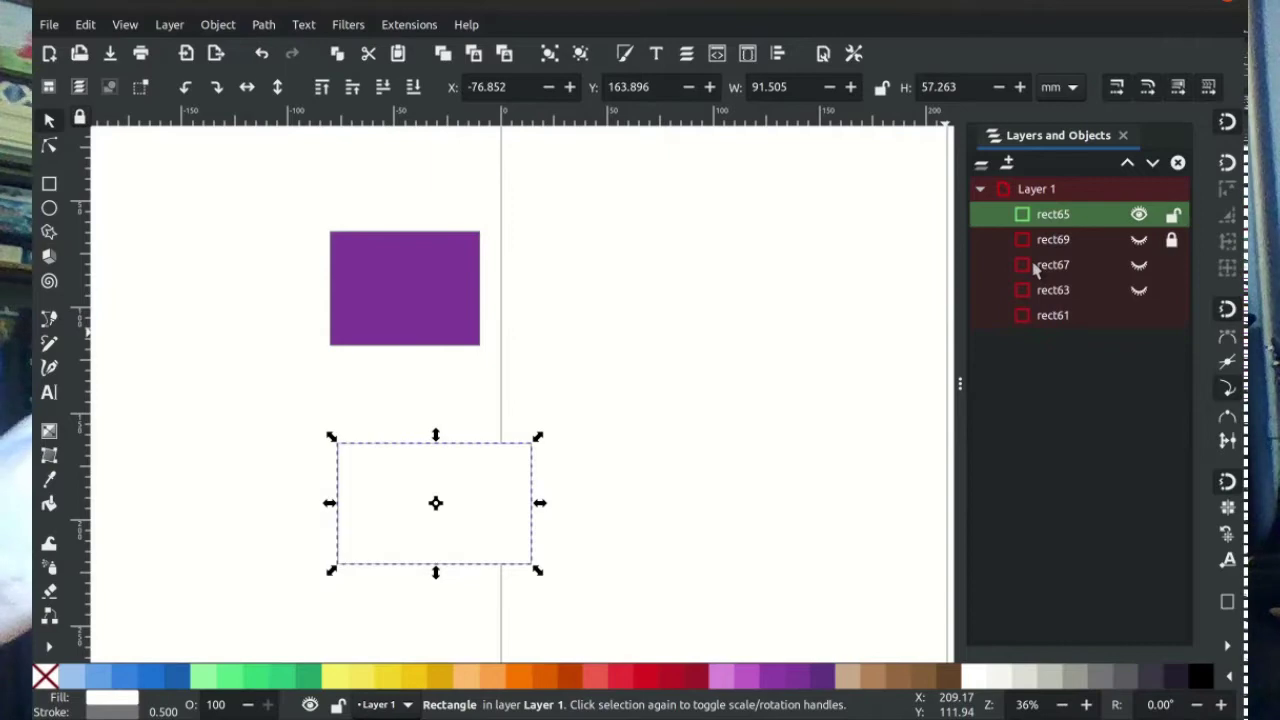
pyautogui.click(1040, 266)
pyautogui.rightClick(1044, 266)
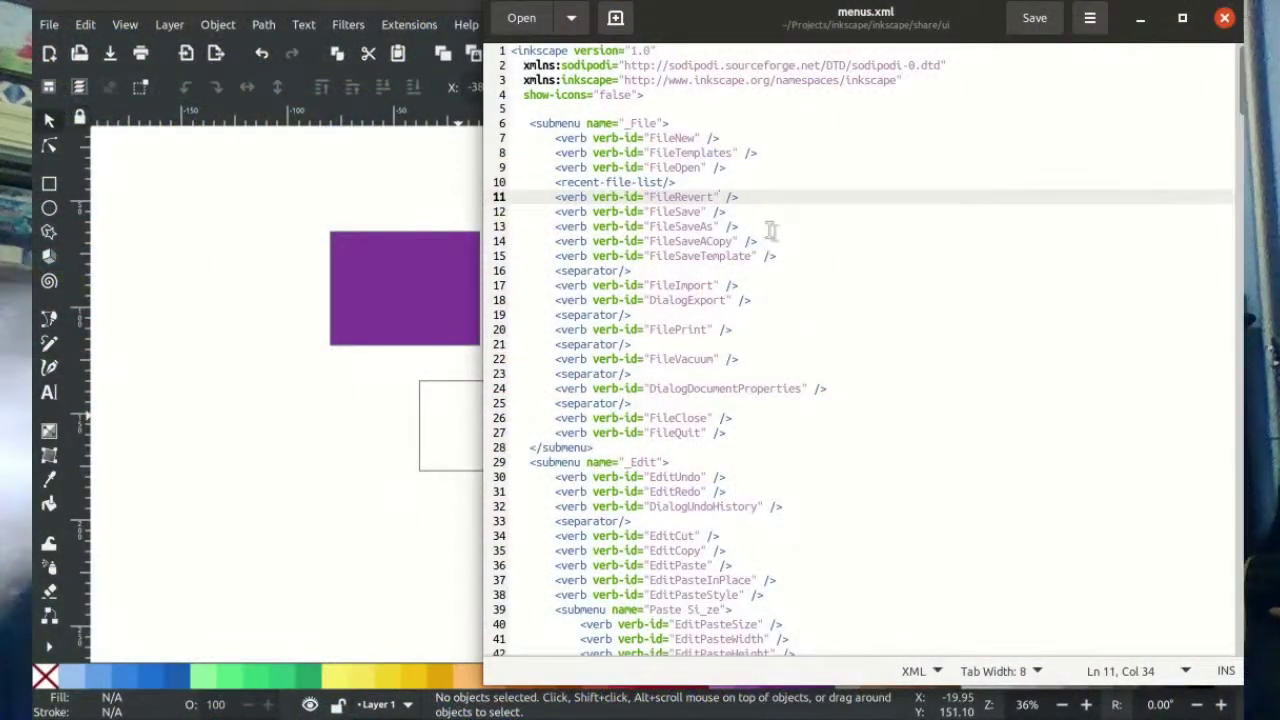
# - Delete the FileSaveTemplate line from the File submenu in menus.xml
pyautogui.moveTo(776, 256)
pyautogui.mouseDown()
pyautogui.moveTo(622, 198)
pyautogui.moveTo(785, 257)
pyautogui.mouseUp()
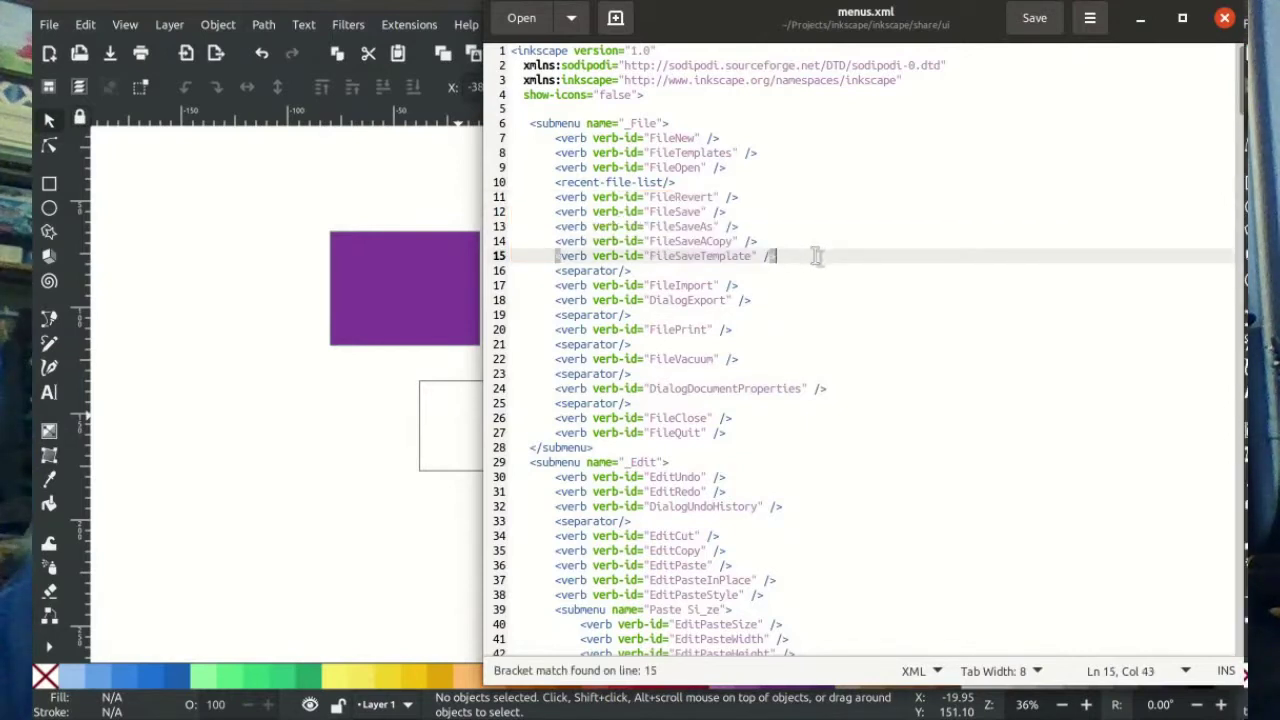
pyautogui.hotkey('shift', 'Home')
pyautogui.press('BackSpace')
pyautogui.press('BackSpace')
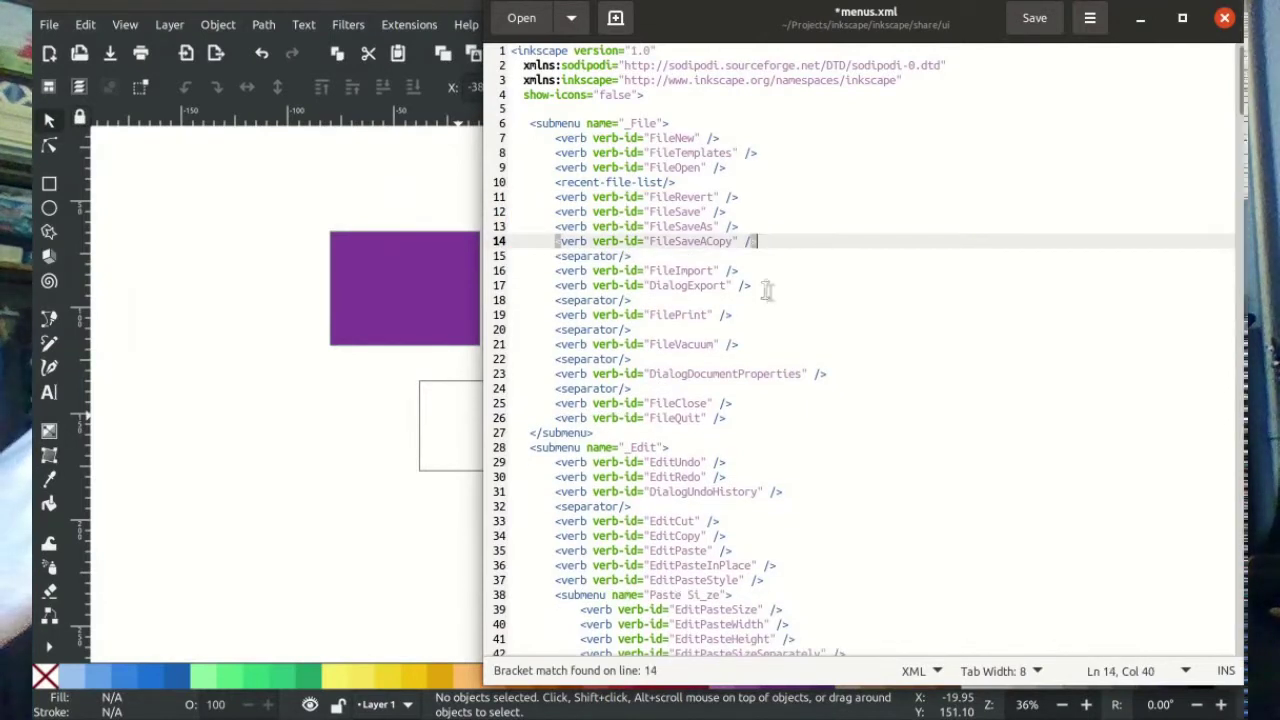
pyautogui.click(770, 287)
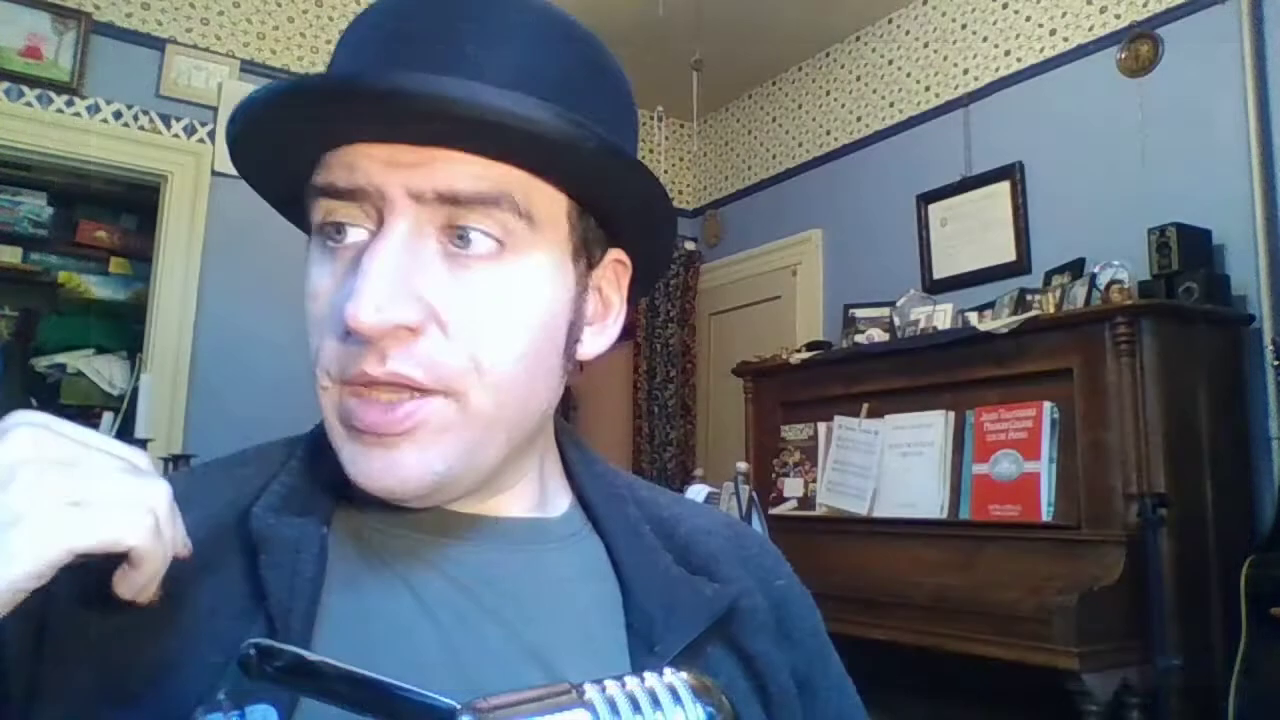